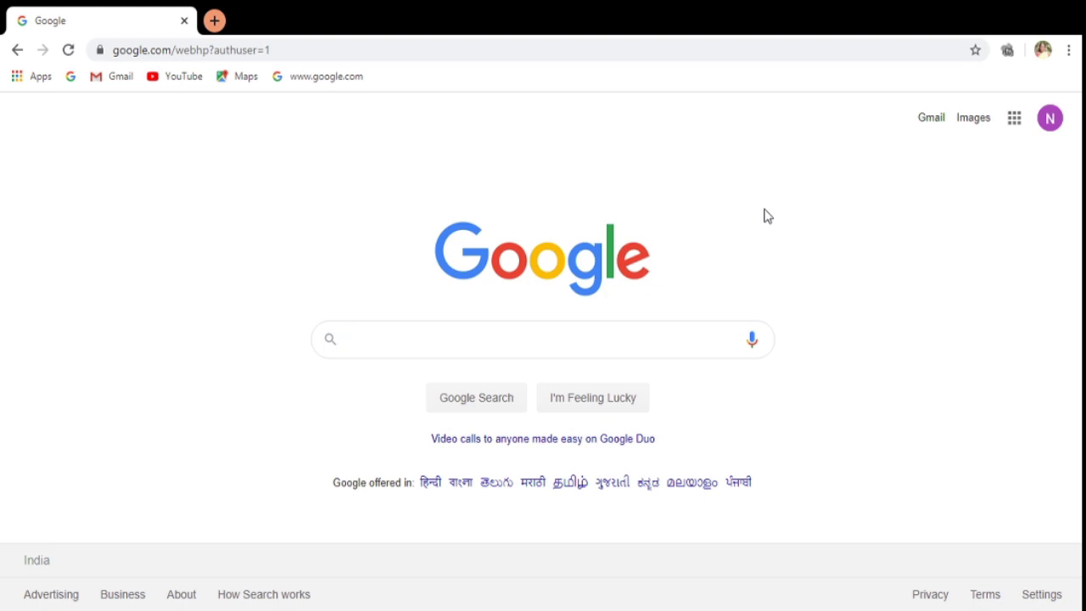
Search Google for 'NDL'.
{"action": "type", "text": "NDL"}
{"action": "key", "text": "Return"}
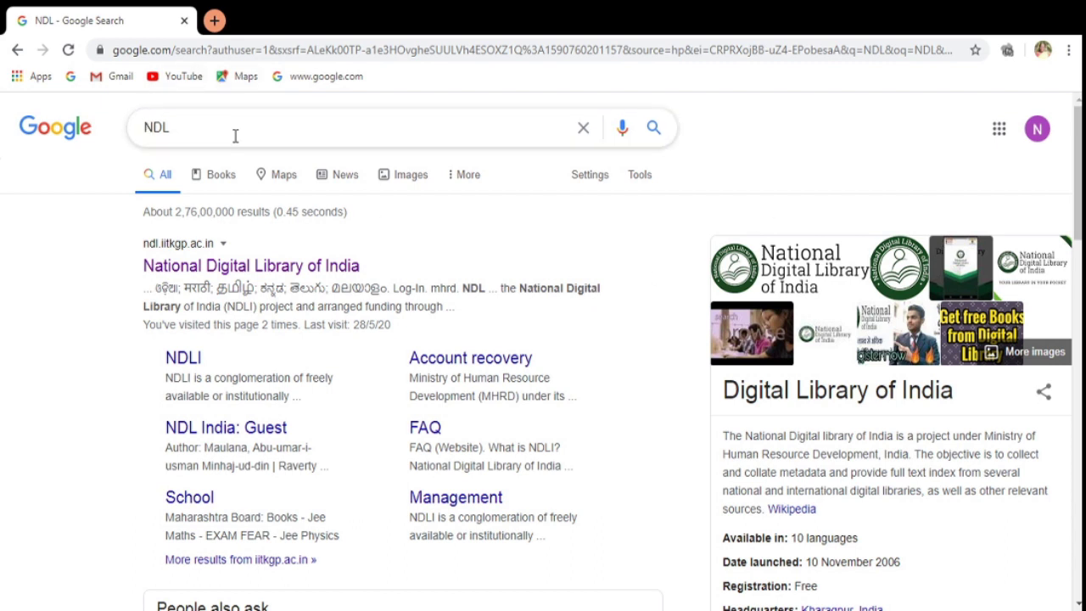
Open the National Digital Library of India result and bring up its member Log-In form.
{"action": "left_click", "coordinate": [177, 268]}
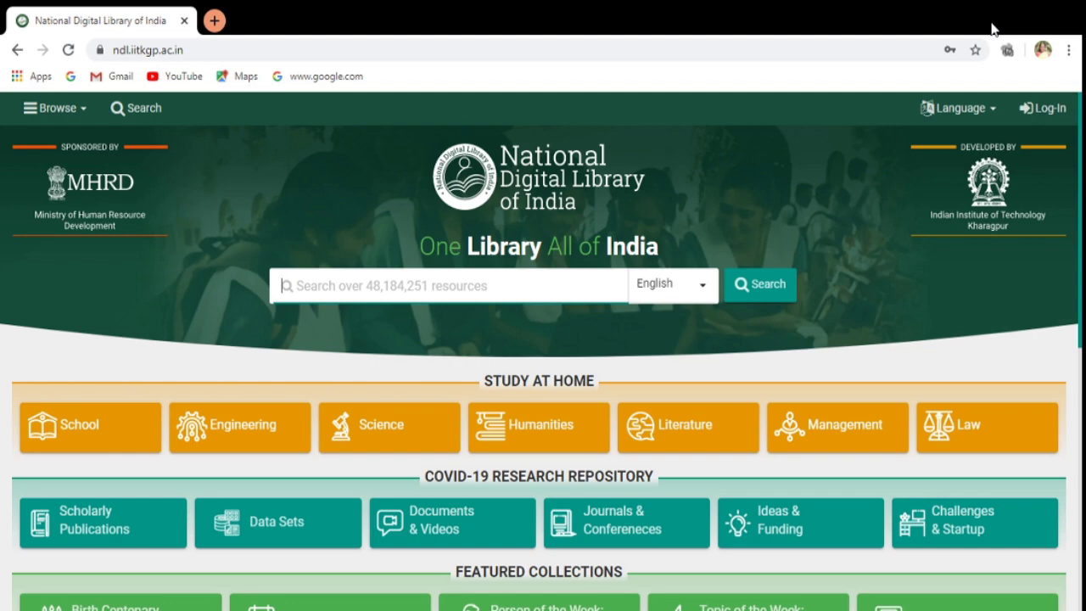
{"action": "left_click", "coordinate": [1051, 107]}
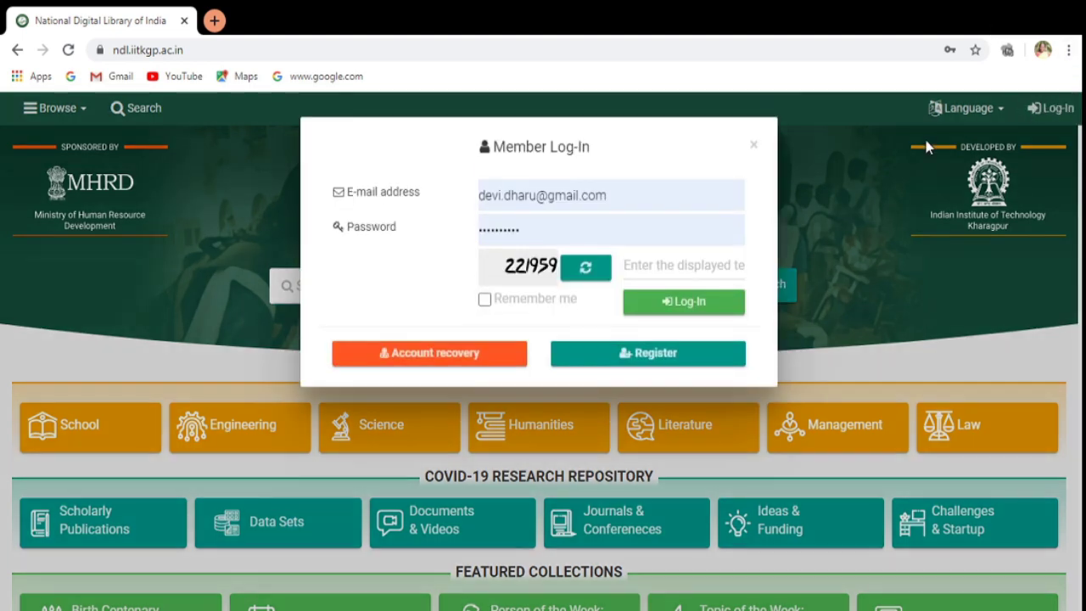
Open the Register form and enter the user's first name and e-mail address.
{"action": "left_click", "coordinate": [696, 362]}
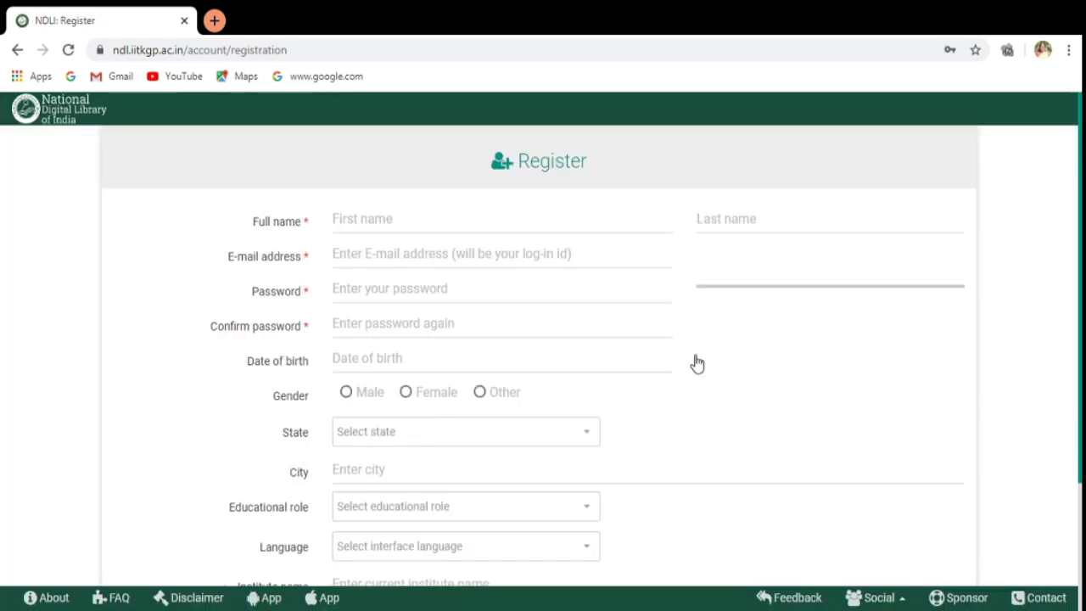
{"action": "left_click", "coordinate": [461, 215]}
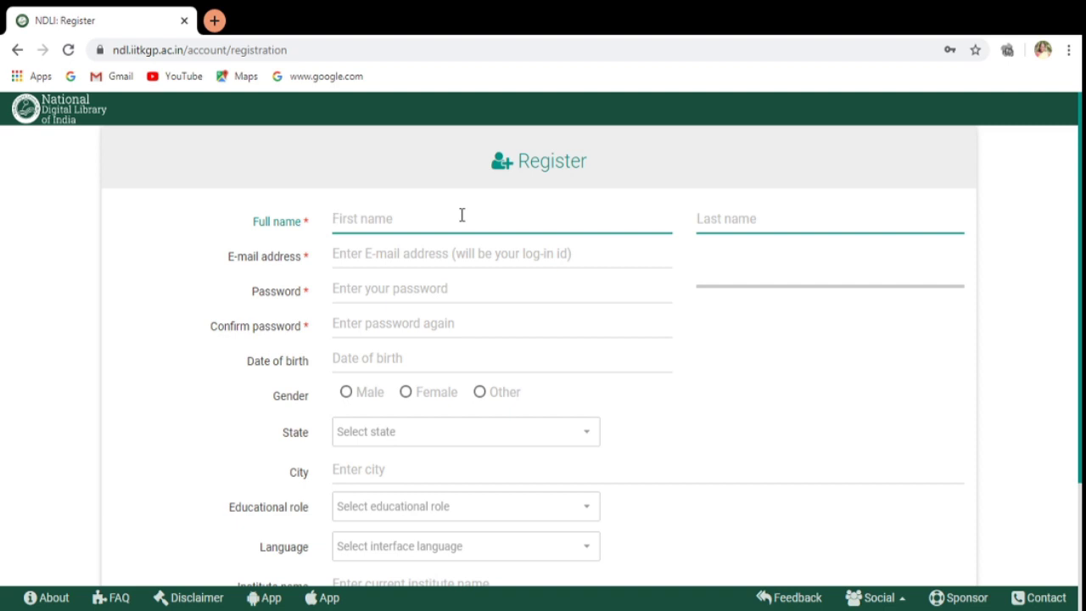
{"action": "type", "text": "Devi"}
{"action": "left_click", "coordinate": [345, 254]}
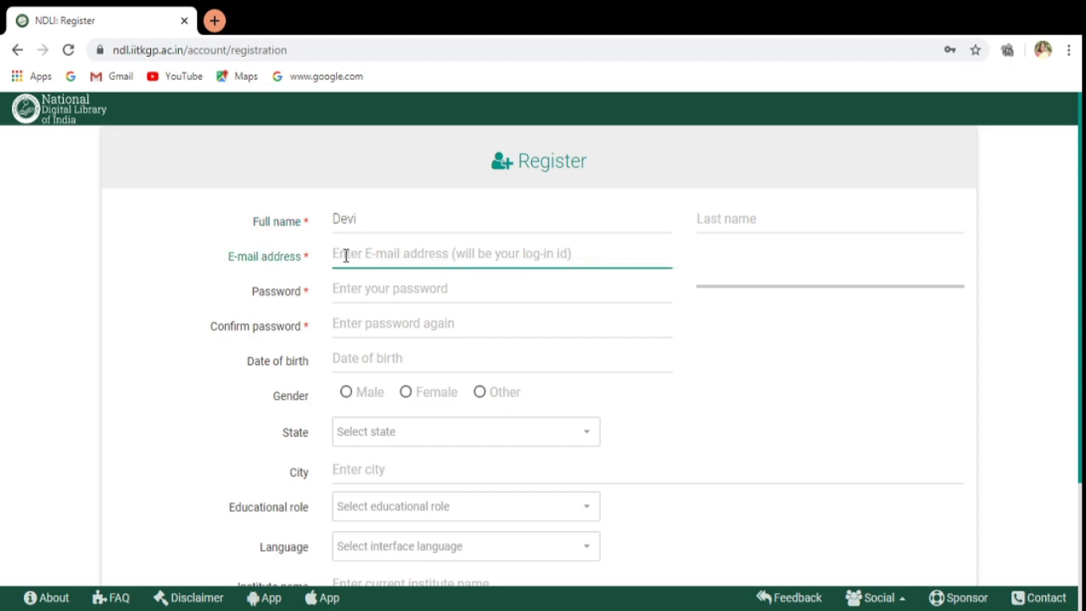
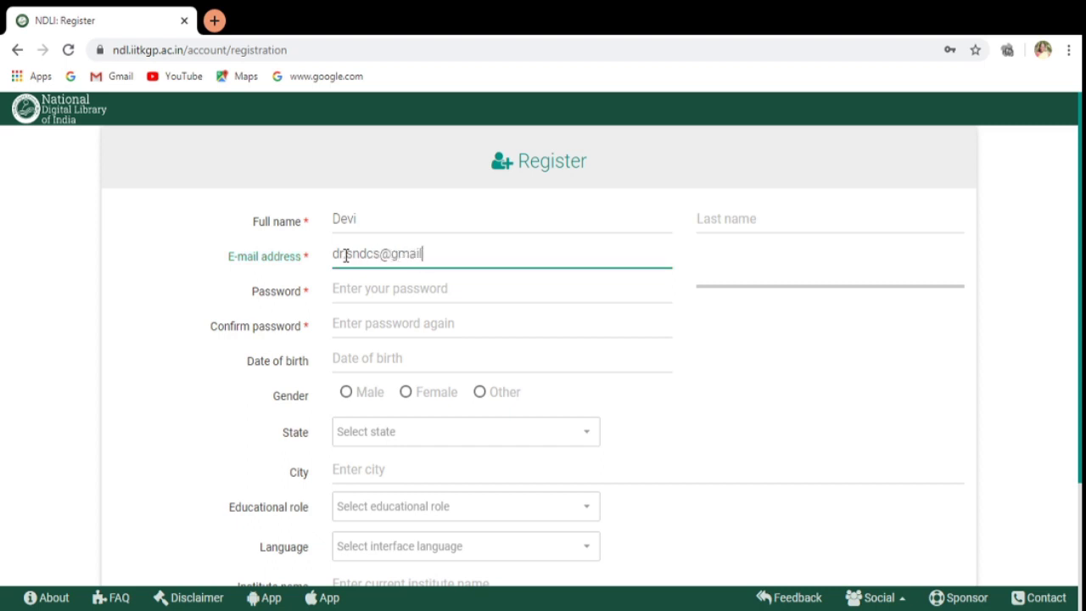
Enter the account password and re-enter it in Confirm password.
{"action": "left_click", "coordinate": [348, 291]}
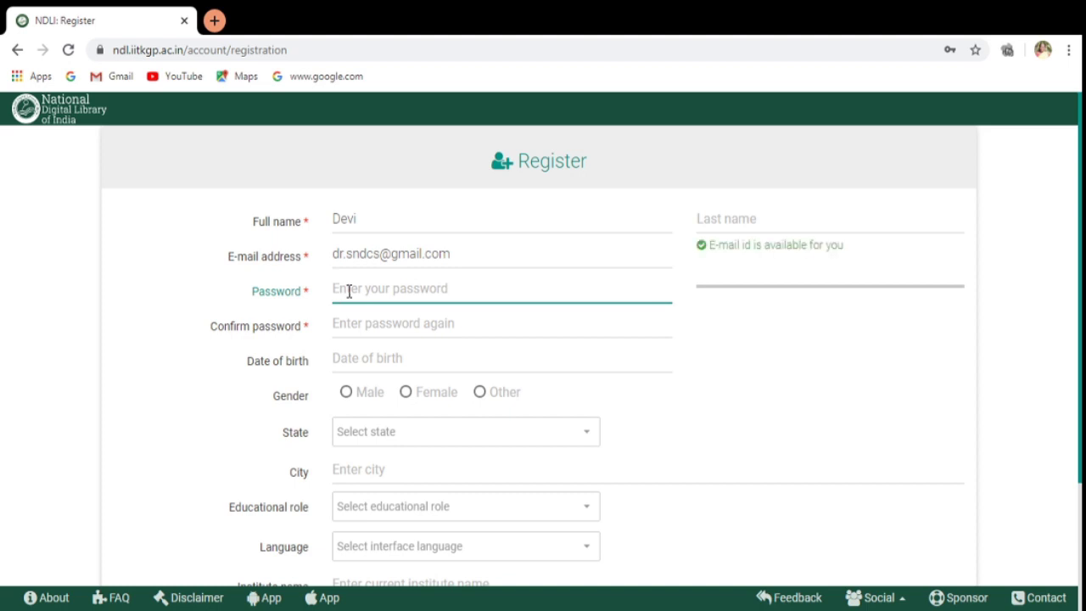
{"action": "type", "text": "****"}
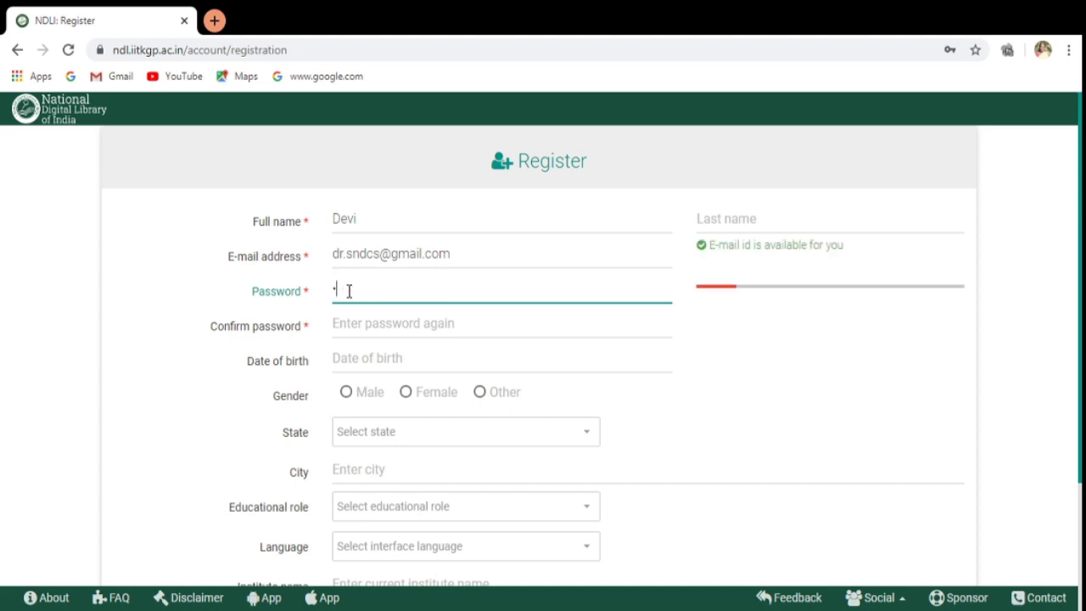
{"action": "type", "text": "****"}
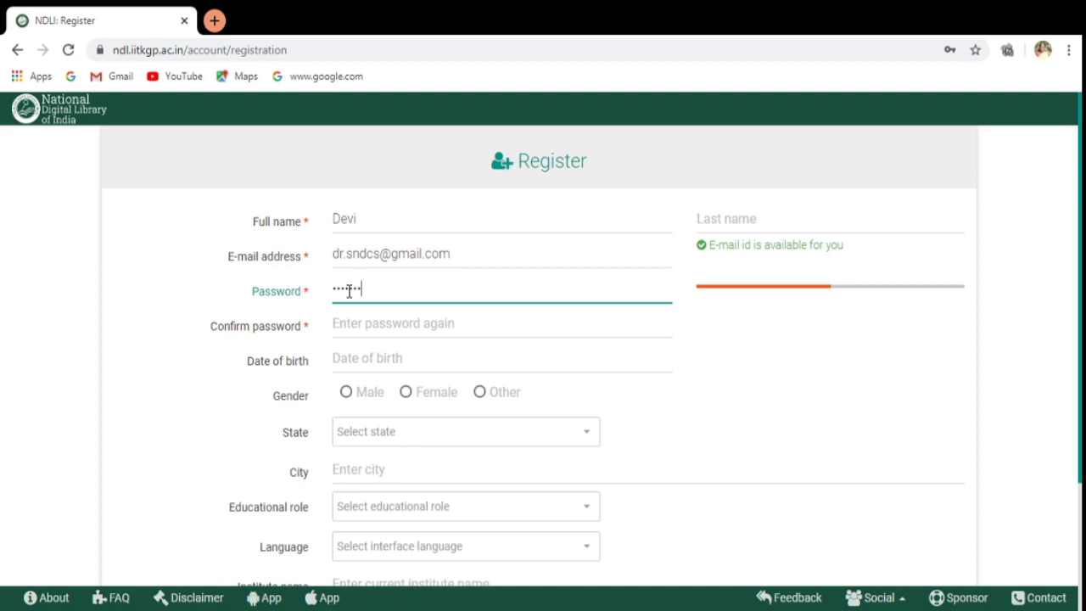
{"action": "type", "text": "***"}
{"action": "left_click", "coordinate": [321, 333]}
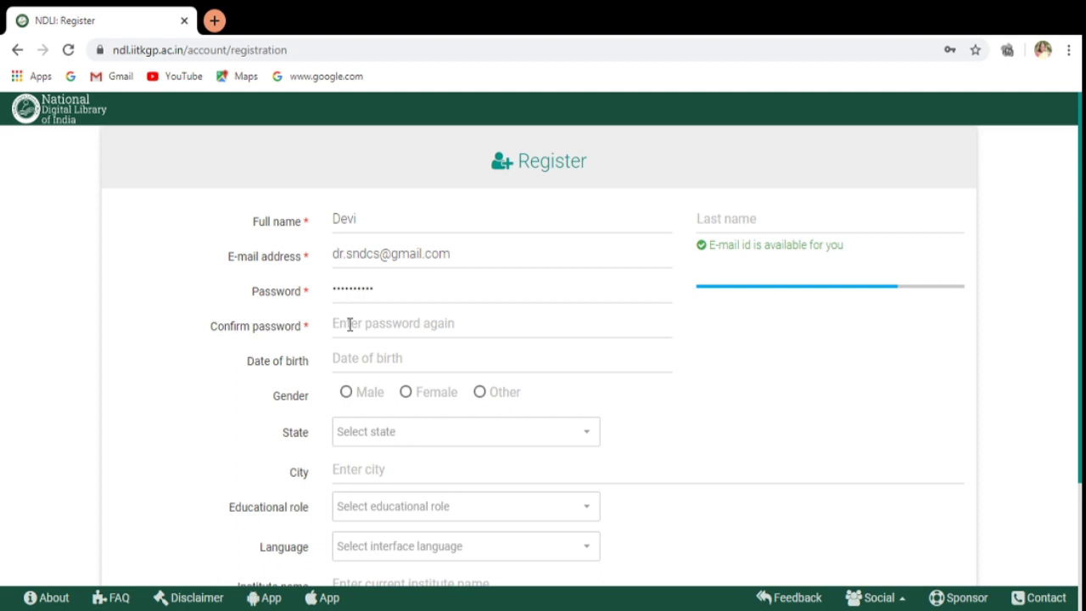
{"action": "left_click", "coordinate": [349, 325]}
{"action": "type", "text": "**"}
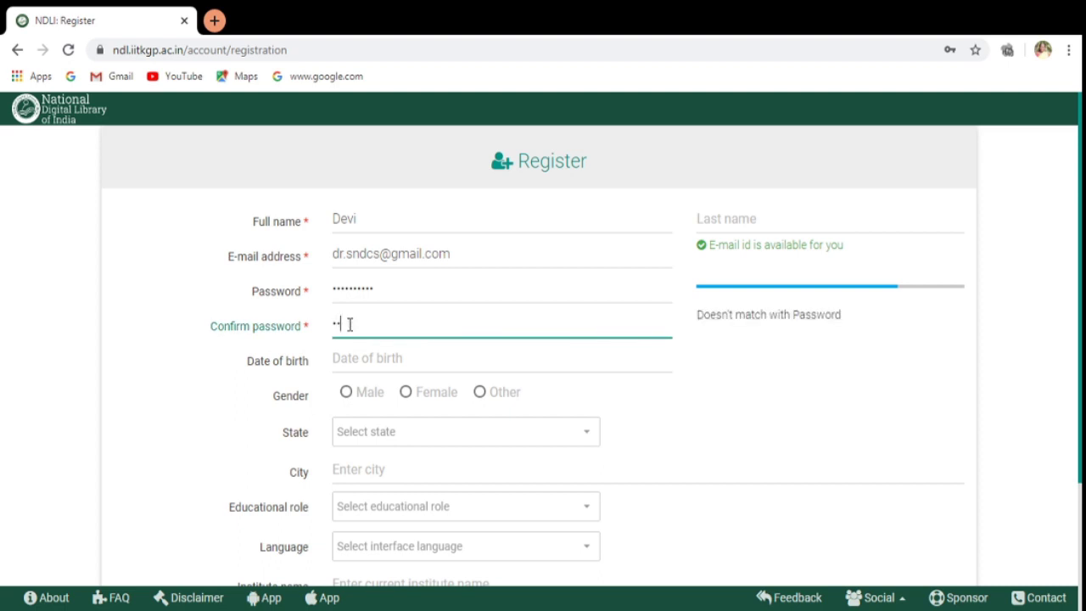
{"action": "type", "text": "********"}
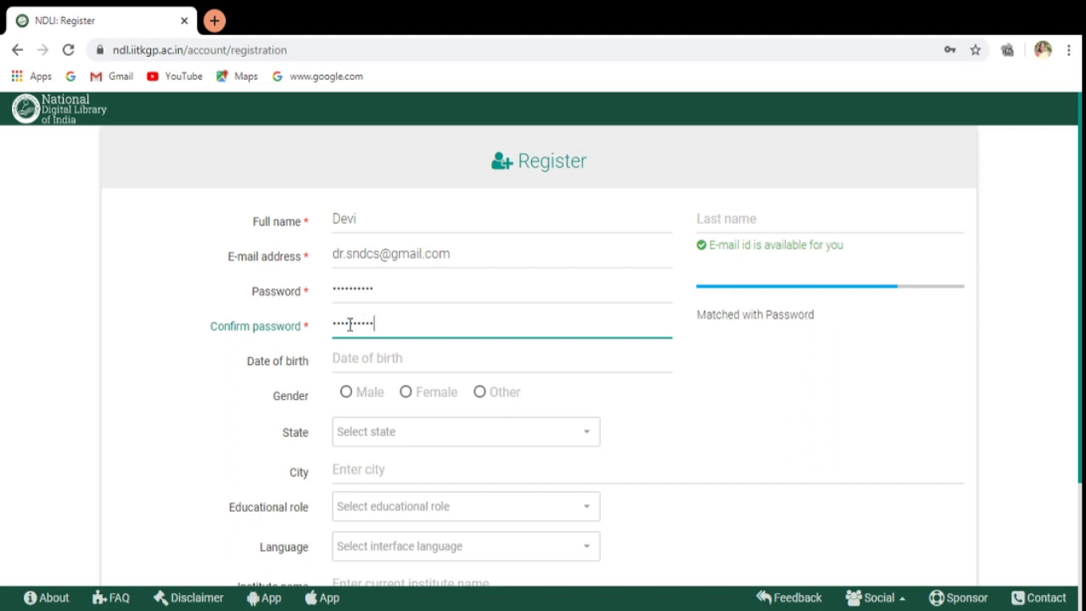
Enter the displayed anti-bot text and tick the Terms and Conditions agreement.
{"action": "left_click", "coordinate": [175, 391]}
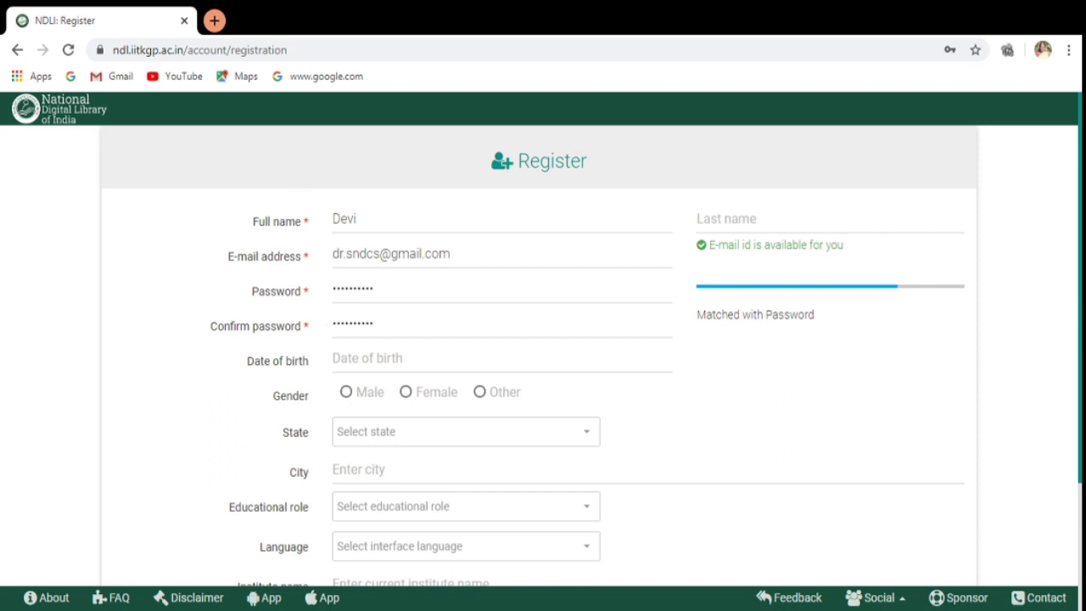
{"action": "scroll", "coordinate": [543, 339], "scroll_direction": "down", "scroll_amount": 1}
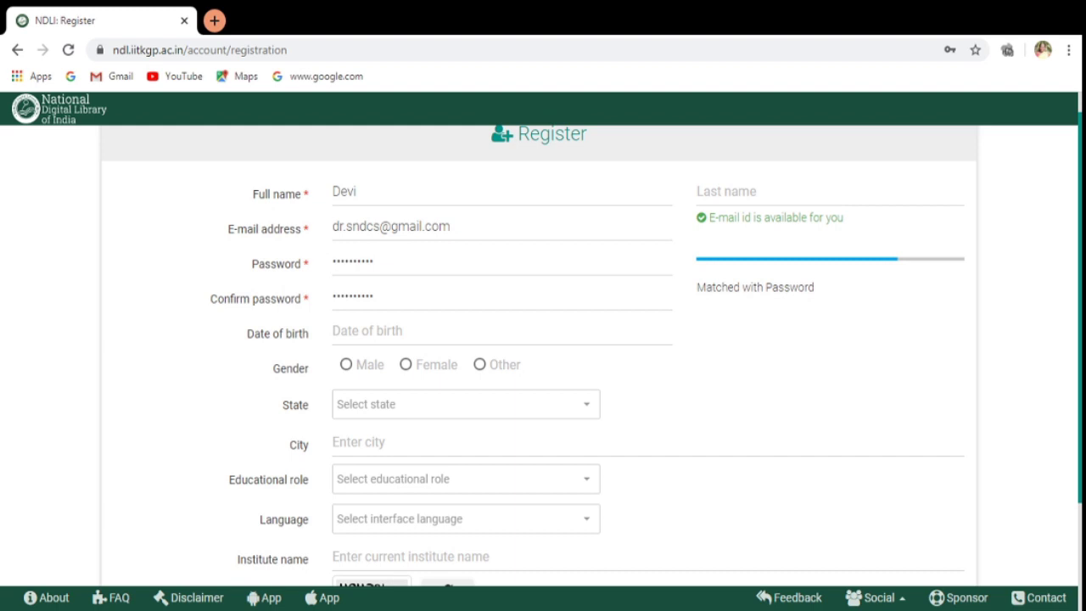
{"action": "scroll", "coordinate": [543, 339], "scroll_direction": "down", "scroll_amount": 1}
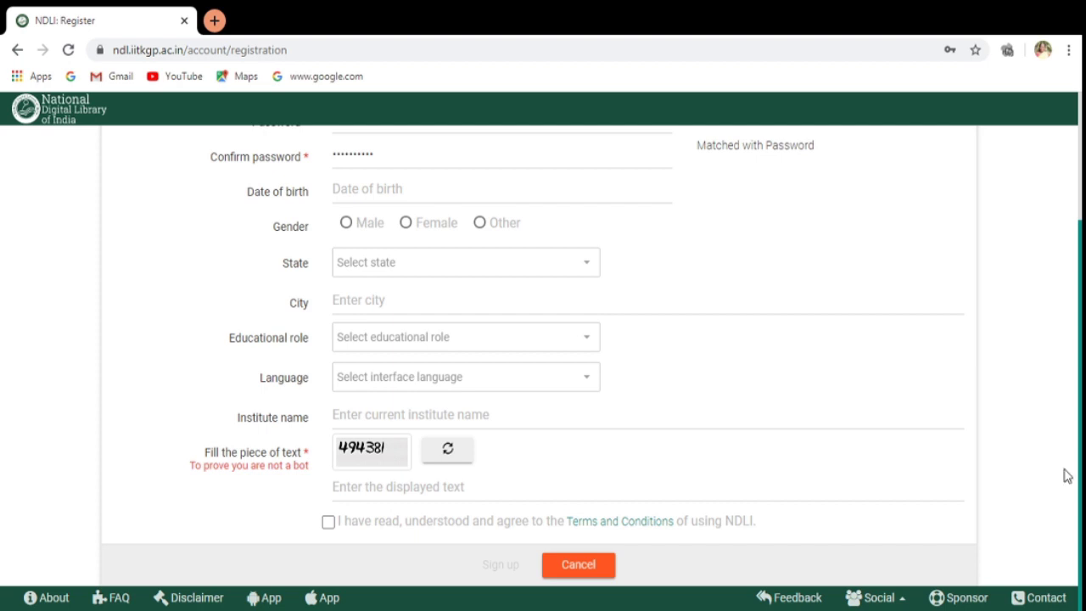
{"action": "left_click", "coordinate": [437, 495]}
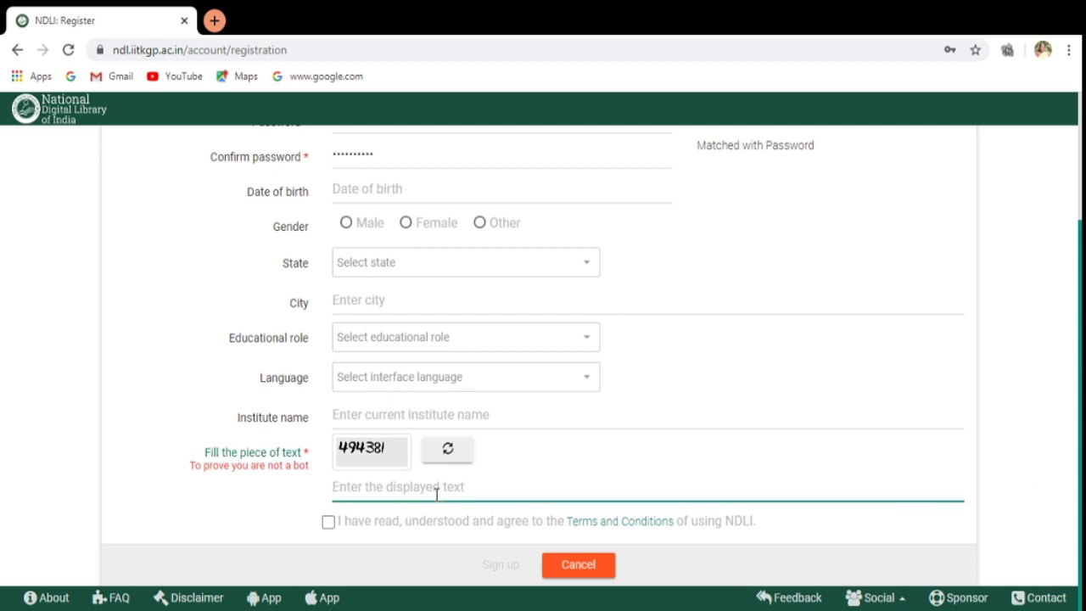
{"action": "type", "text": "49"}
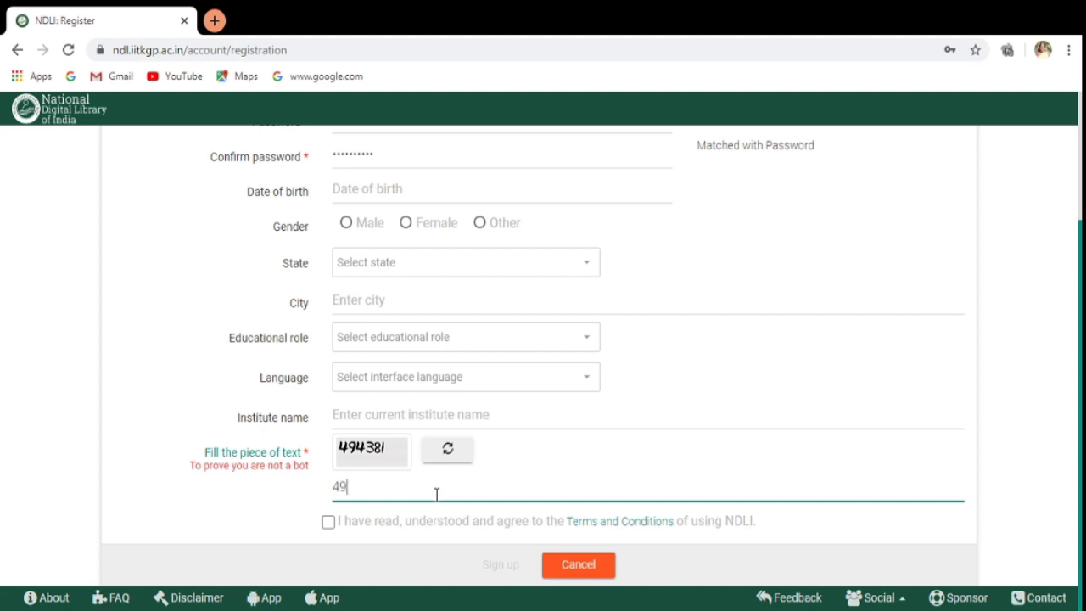
{"action": "type", "text": "4381"}
{"action": "left_click", "coordinate": [329, 522]}
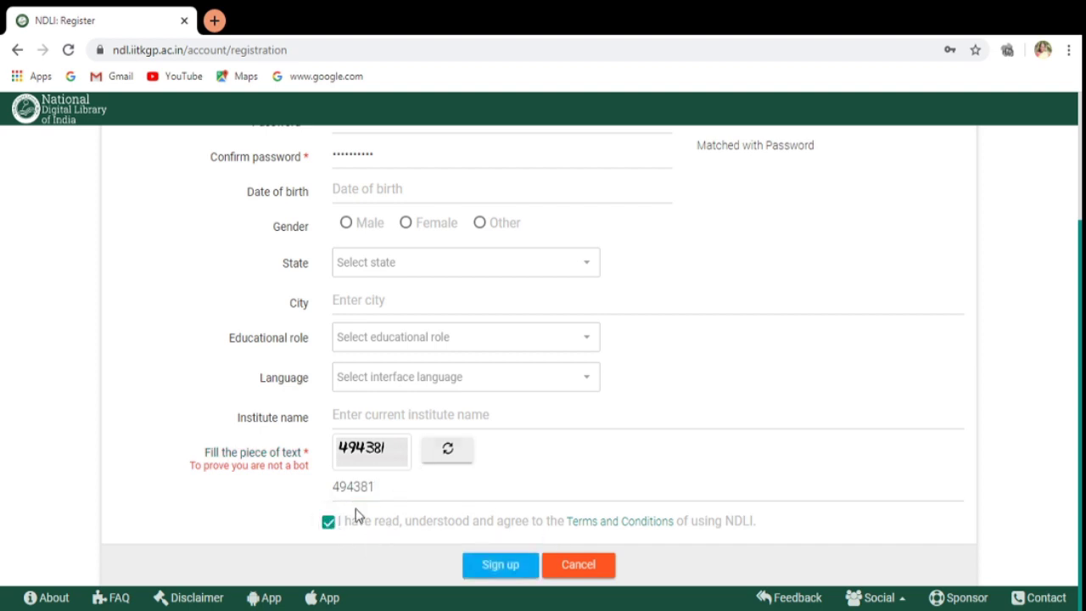
{"action": "left_click", "coordinate": [329, 520]}
{"action": "left_click", "coordinate": [329, 520]}
Sign up, then dismiss the Success notice about the e-mailed verification link.
{"action": "left_click", "coordinate": [501, 565]}
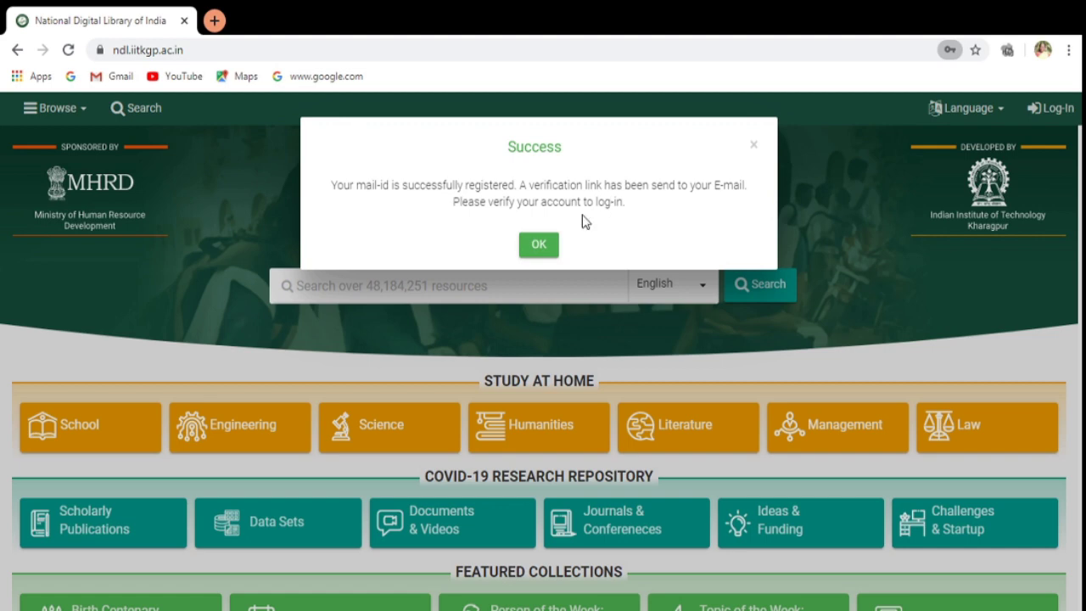
{"action": "left_click", "coordinate": [538, 244]}
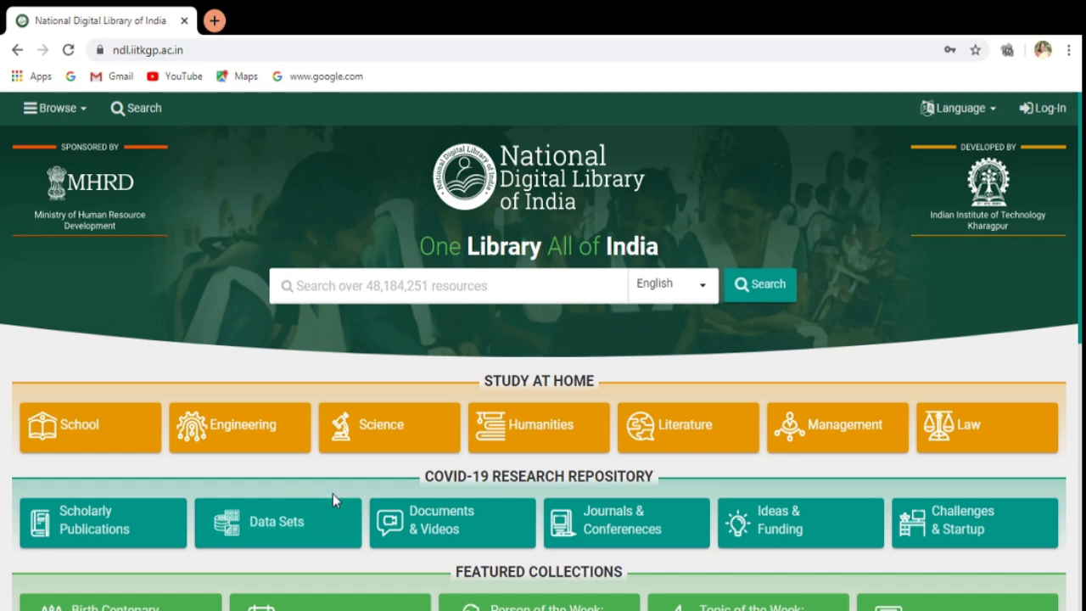
In a new tab, switch to the second signed-in Google account and open its Gmail.
{"action": "left_click", "coordinate": [214, 20]}
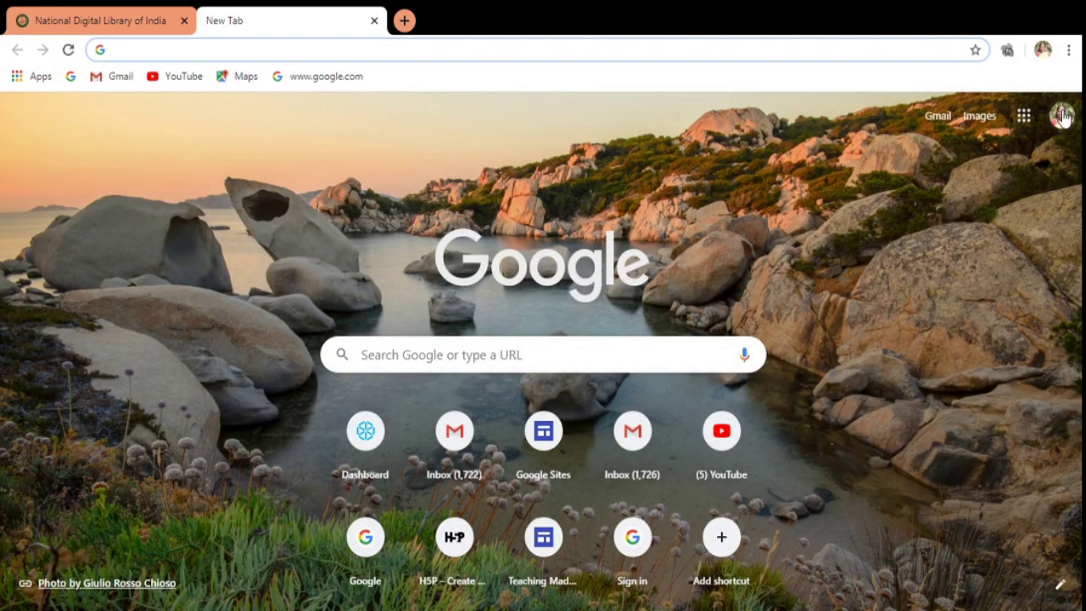
{"action": "left_click", "coordinate": [1061, 116]}
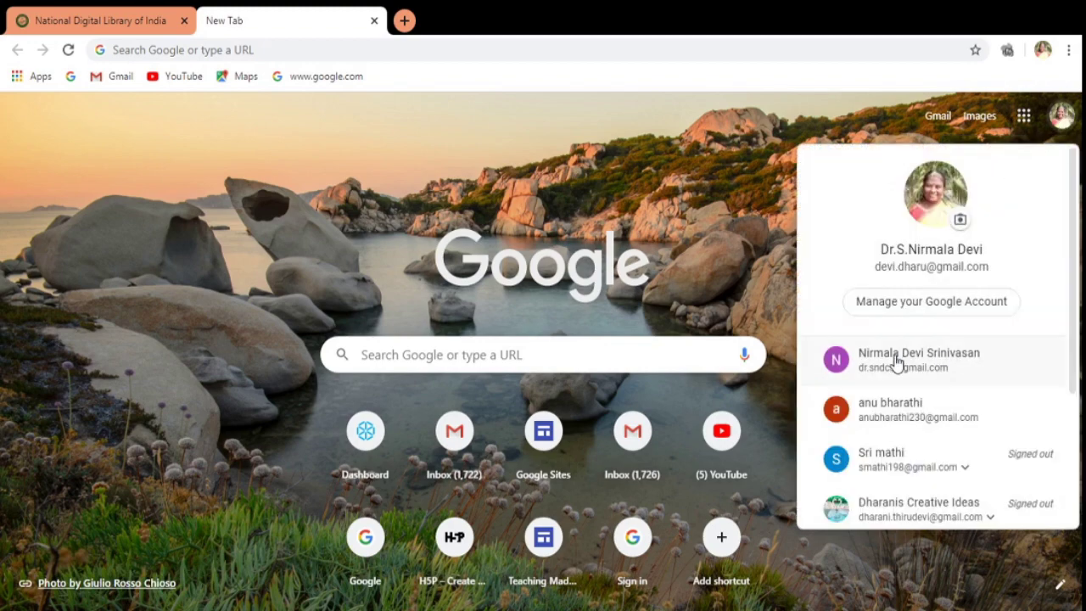
{"action": "left_click", "coordinate": [898, 361]}
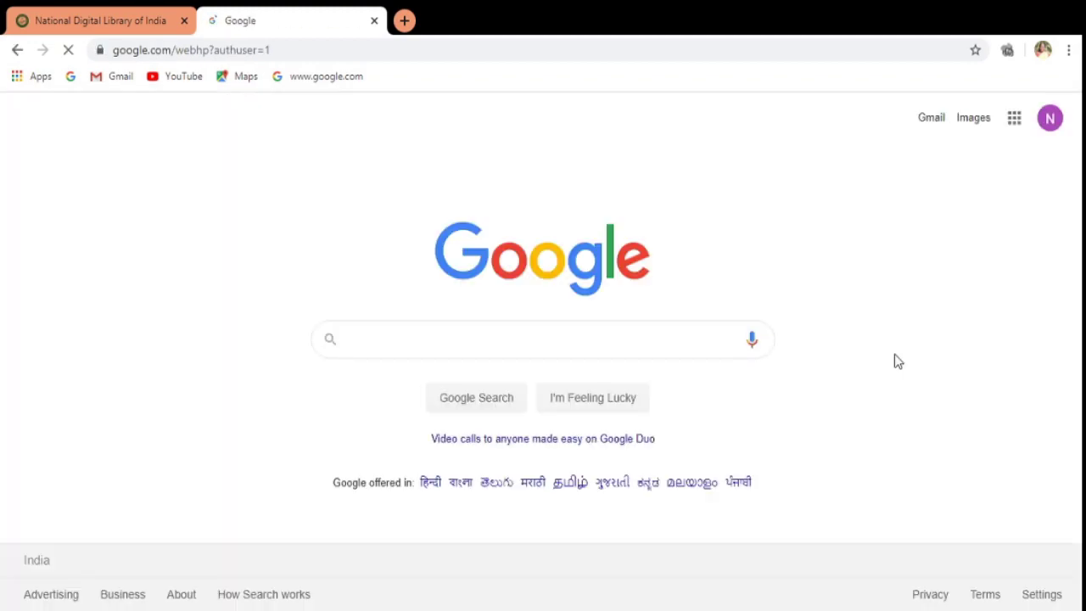
{"action": "left_click", "coordinate": [931, 118]}
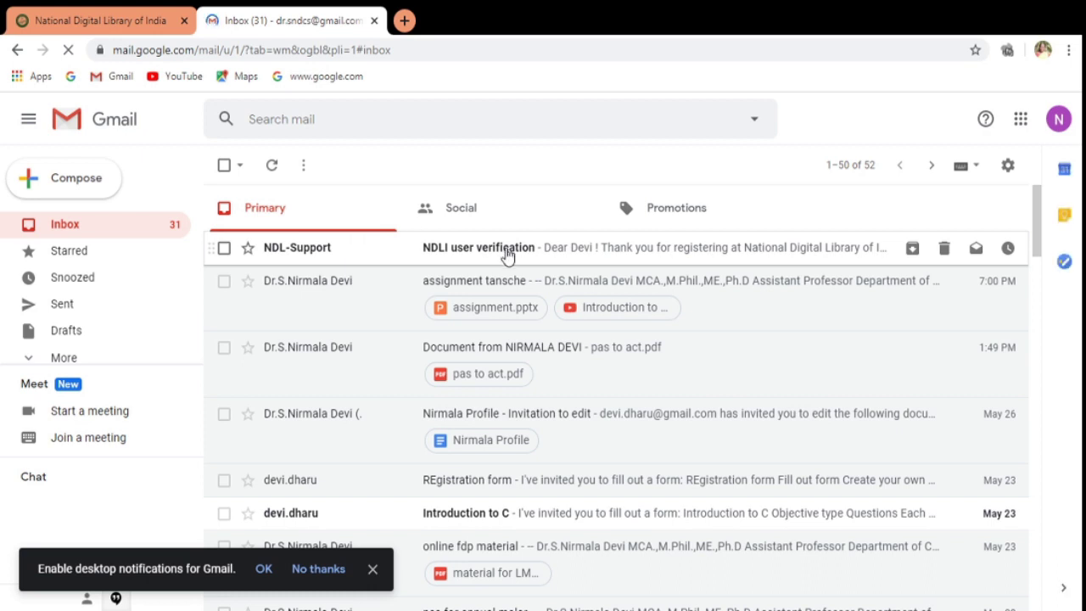
Open the 'NDLI user verification' email from NDL-Support.
{"action": "left_click", "coordinate": [591, 254]}
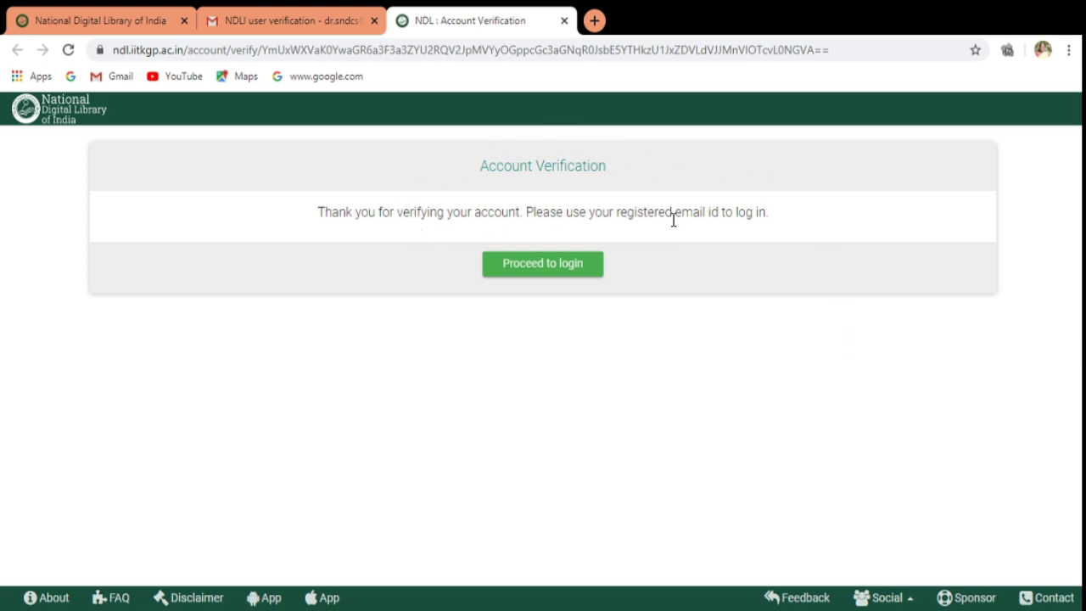
Proceed to login and replace the autofilled e-mail with the verified account's address.
{"action": "left_click", "coordinate": [594, 266]}
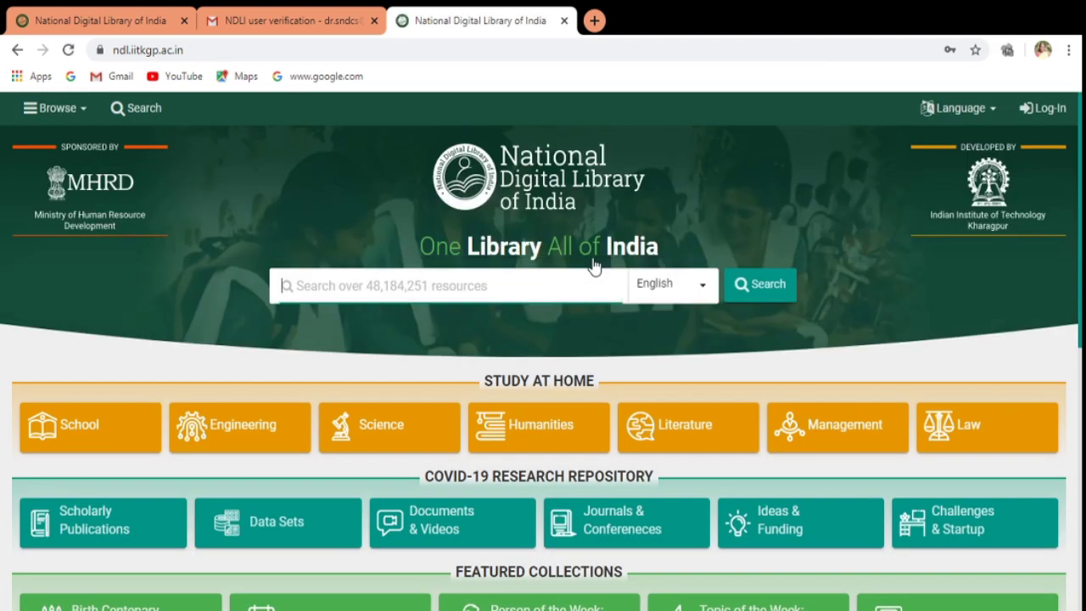
{"action": "left_click", "coordinate": [1052, 108]}
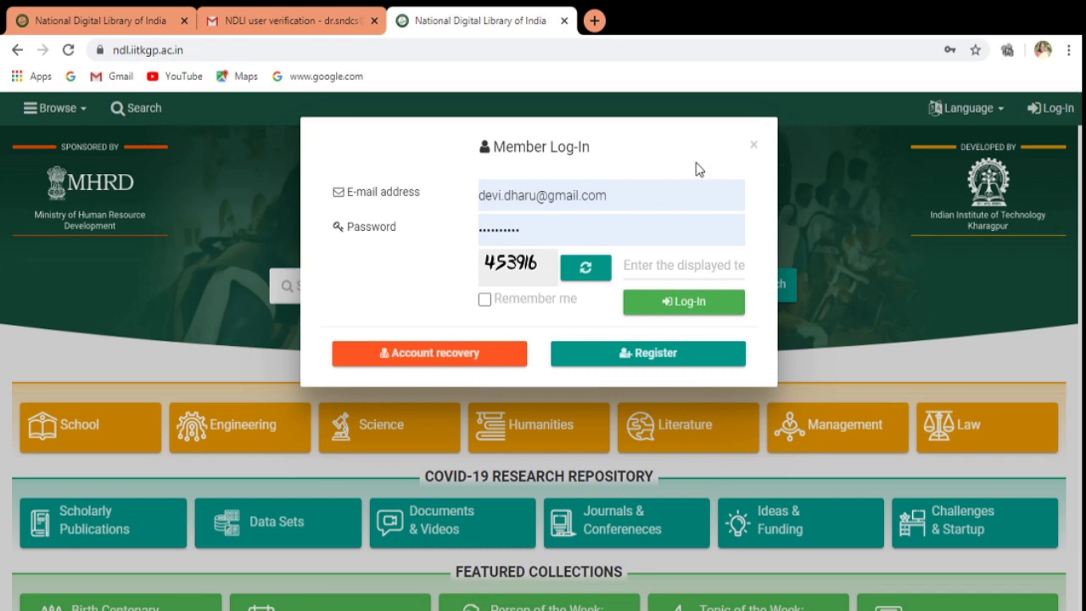
{"action": "left_click_drag", "start_coordinate": [622, 197], "coordinate": [444, 203]}
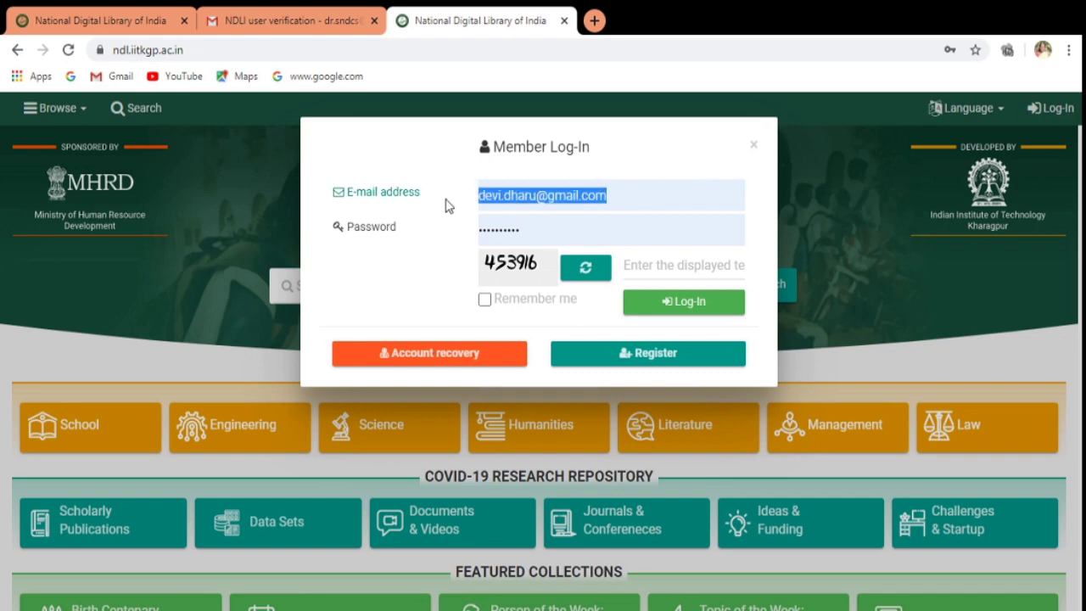
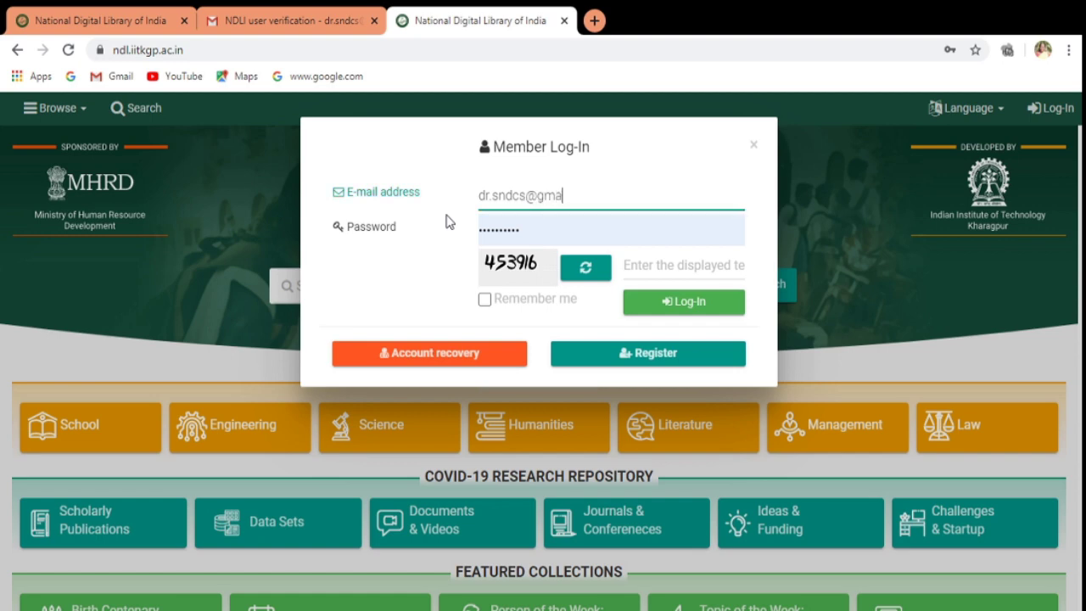
Enter the account password and the displayed captcha, then submit the login.
{"action": "left_click", "coordinate": [526, 236]}
{"action": "key", "text": "BackSpace"}
{"action": "key", "text": "BackSpace"}
{"action": "key", "text": "BackSpace"}
{"action": "key", "text": "BackSpace"}
{"action": "key", "text": "BackSpace"}
{"action": "key", "text": "BackSpace"}
{"action": "key", "text": "BackSpace"}
{"action": "key", "text": "BackSpace"}
{"action": "key", "text": "BackSpace"}
{"action": "key", "text": "BackSpace"}
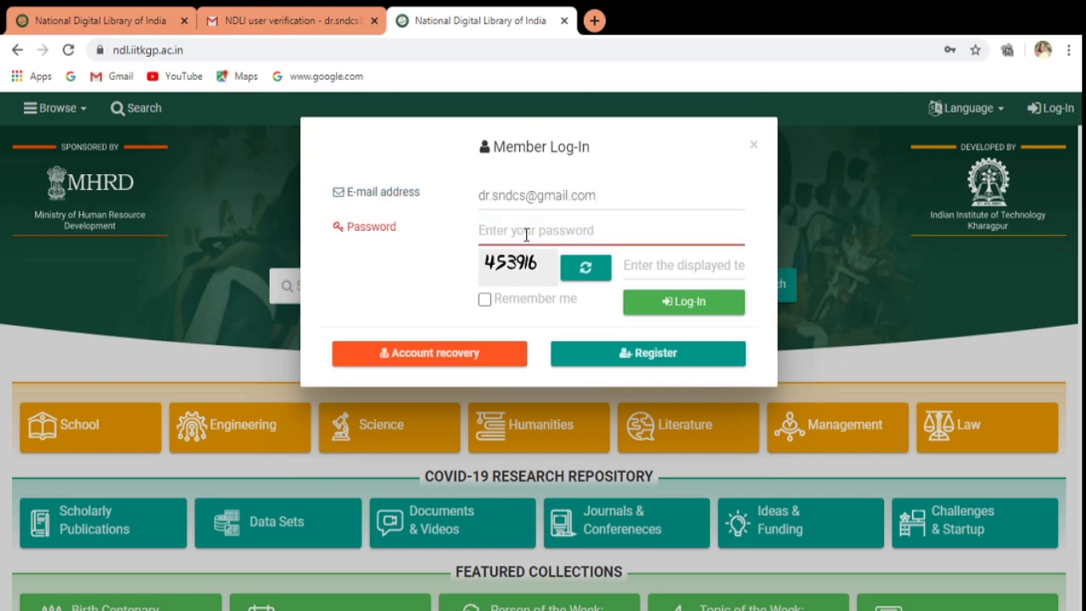
{"action": "type", "text": "•"}
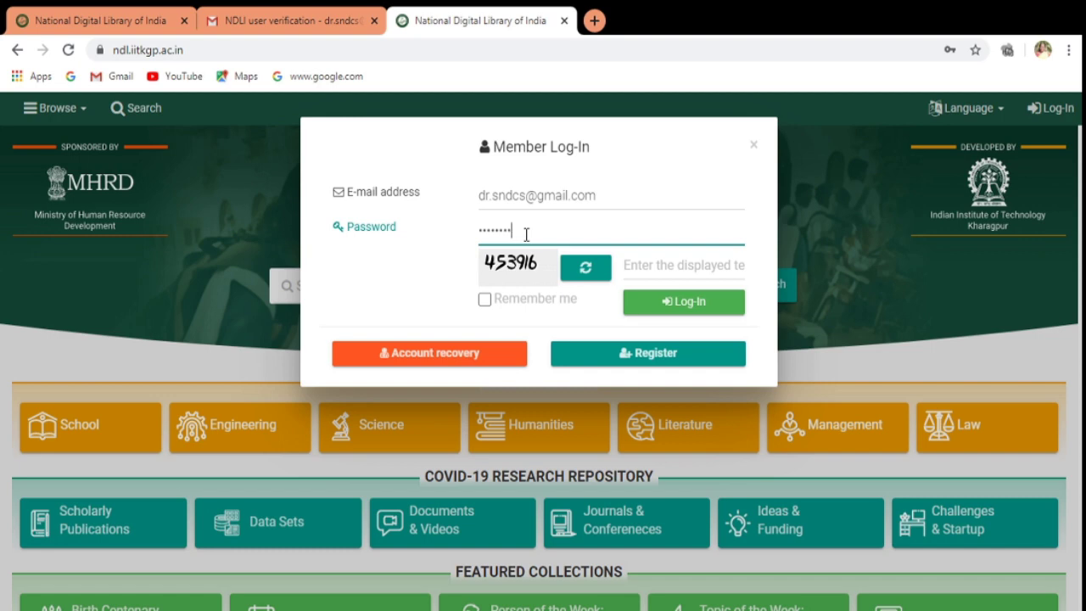
{"action": "left_click", "coordinate": [635, 265]}
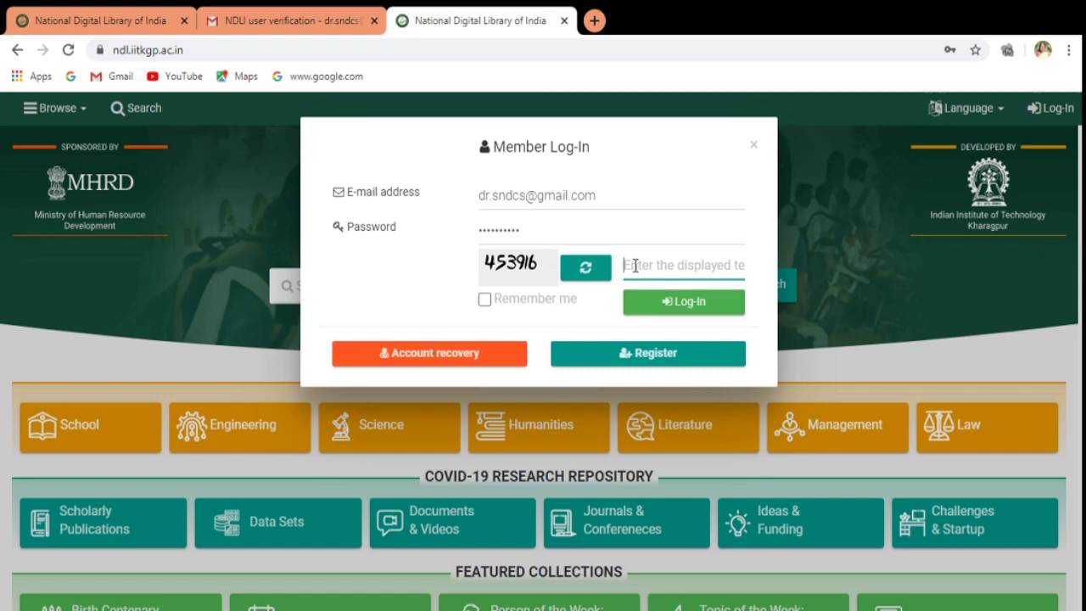
{"action": "type", "text": "45"}
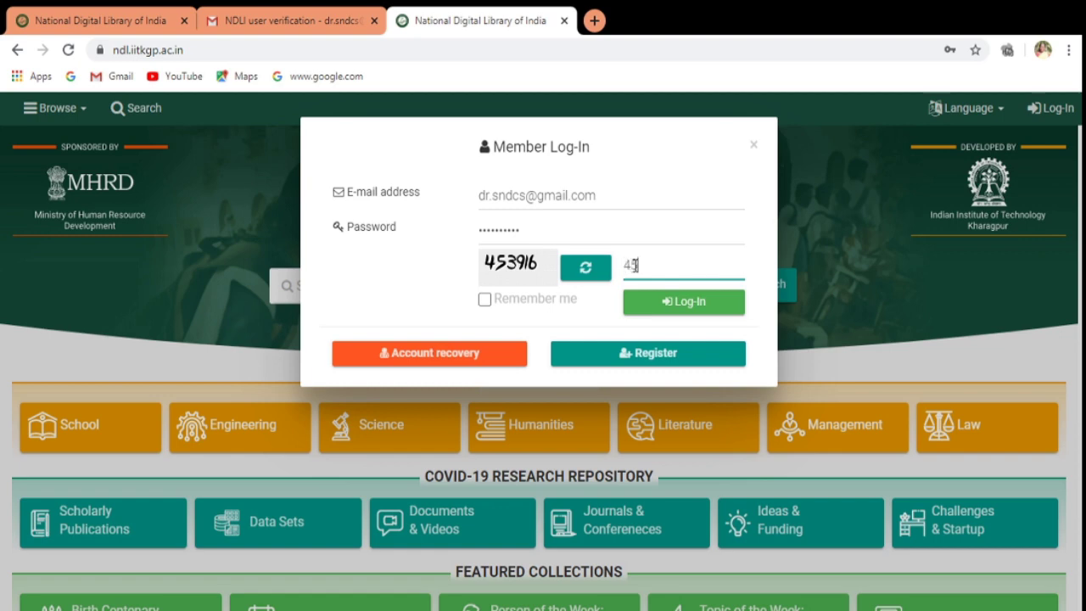
{"action": "type", "text": "3916"}
{"action": "left_click", "coordinate": [709, 302]}
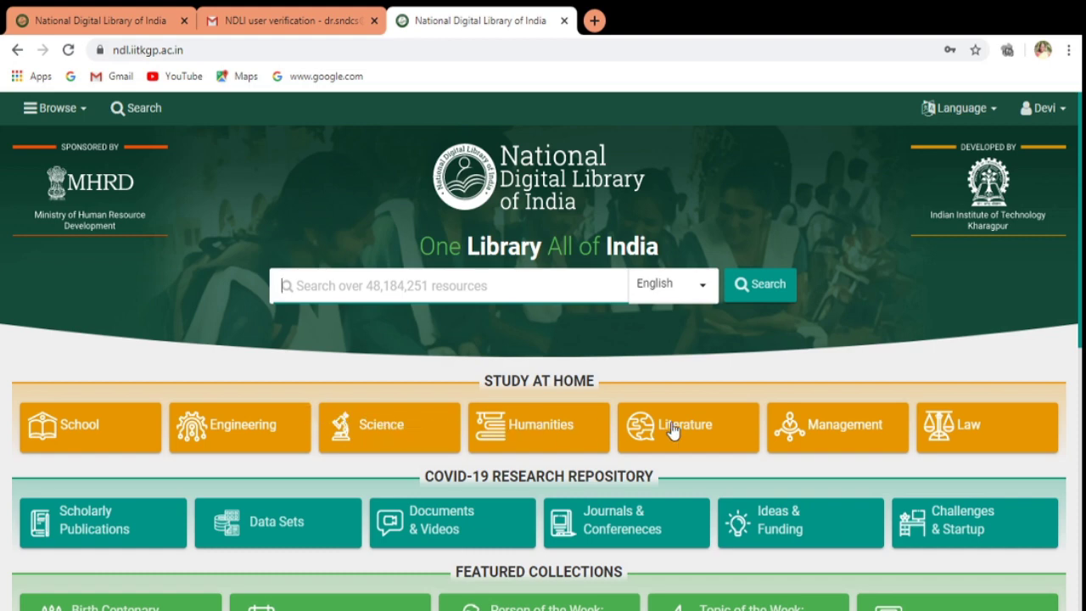
Open the Science study-at-home section and expand the Computer Science resources.
{"action": "left_click", "coordinate": [408, 424]}
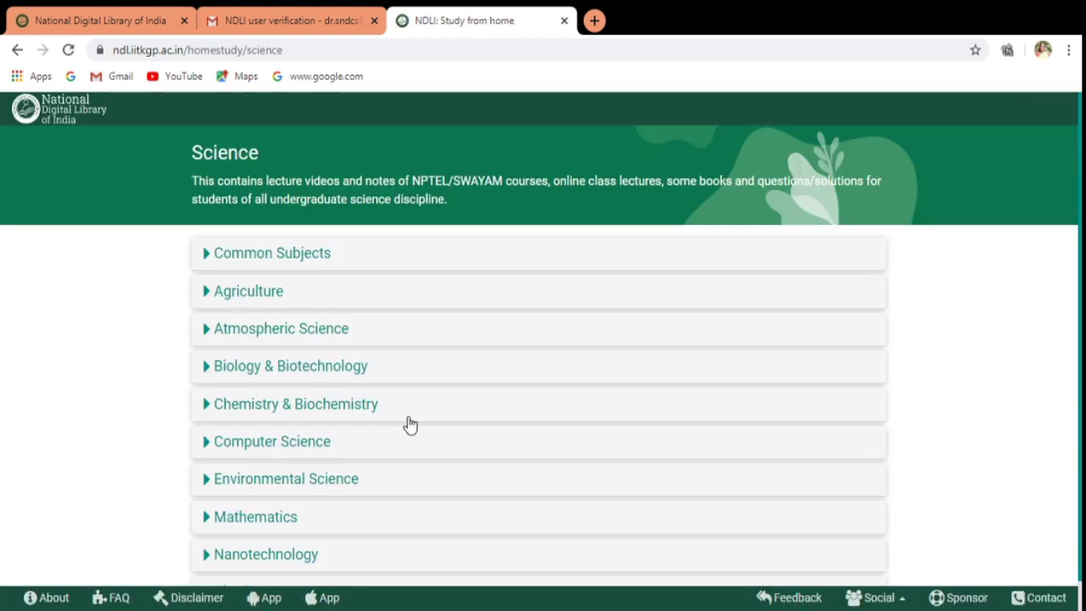
{"action": "left_click", "coordinate": [311, 452]}
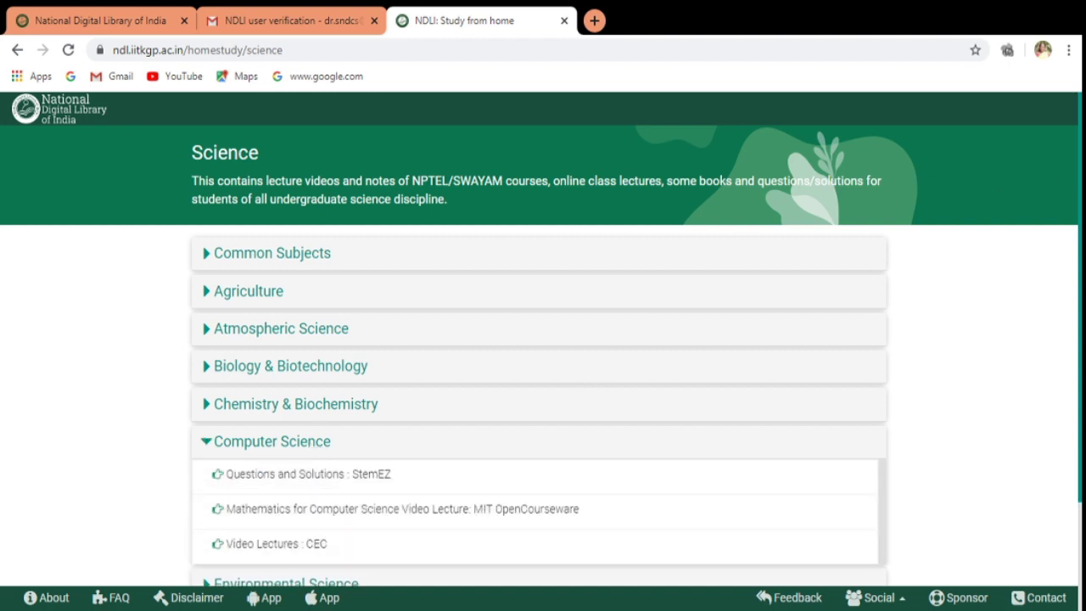
{"action": "scroll", "coordinate": [511, 301], "scroll_direction": "down", "scroll_amount": 2}
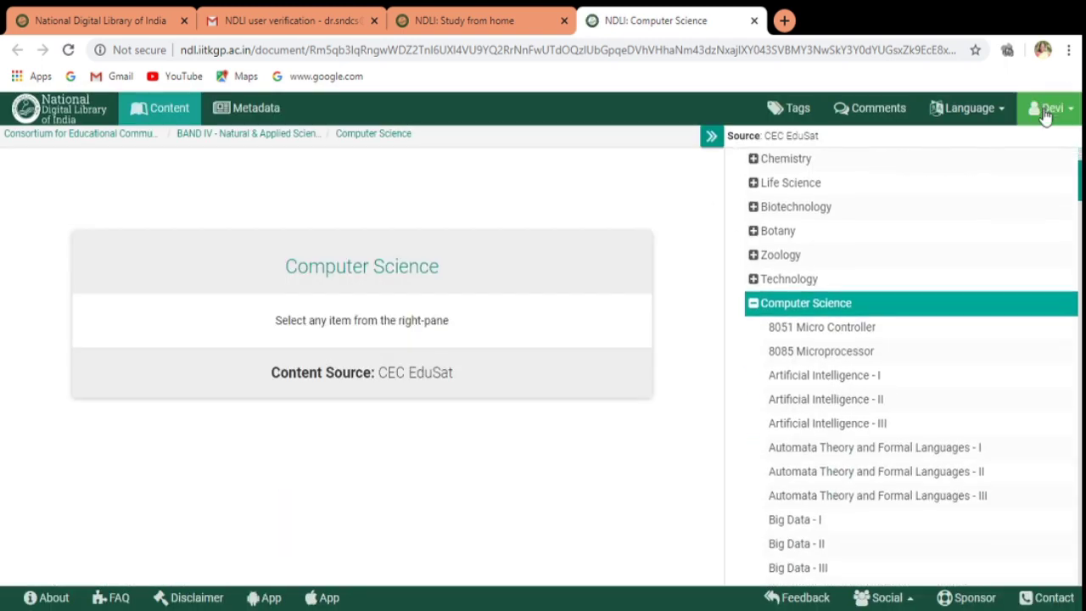
Scroll the source list and open the 'Computer Networks - Part 1' lecture.
{"action": "scroll", "coordinate": [899, 365], "scroll_direction": "down", "scroll_amount": 3}
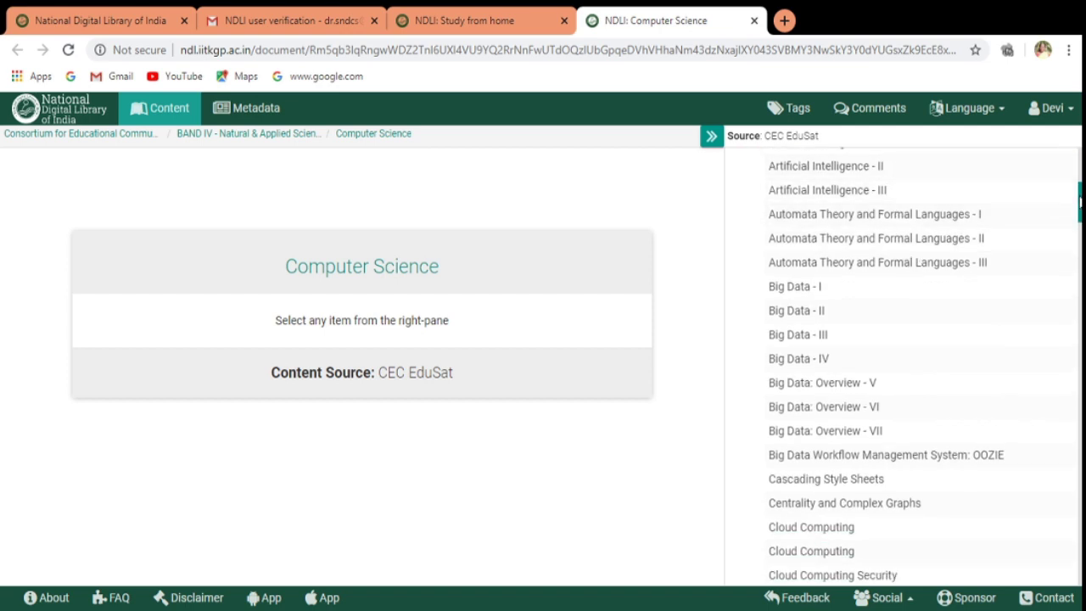
{"action": "scroll", "coordinate": [886, 367], "scroll_direction": "down", "scroll_amount": 2}
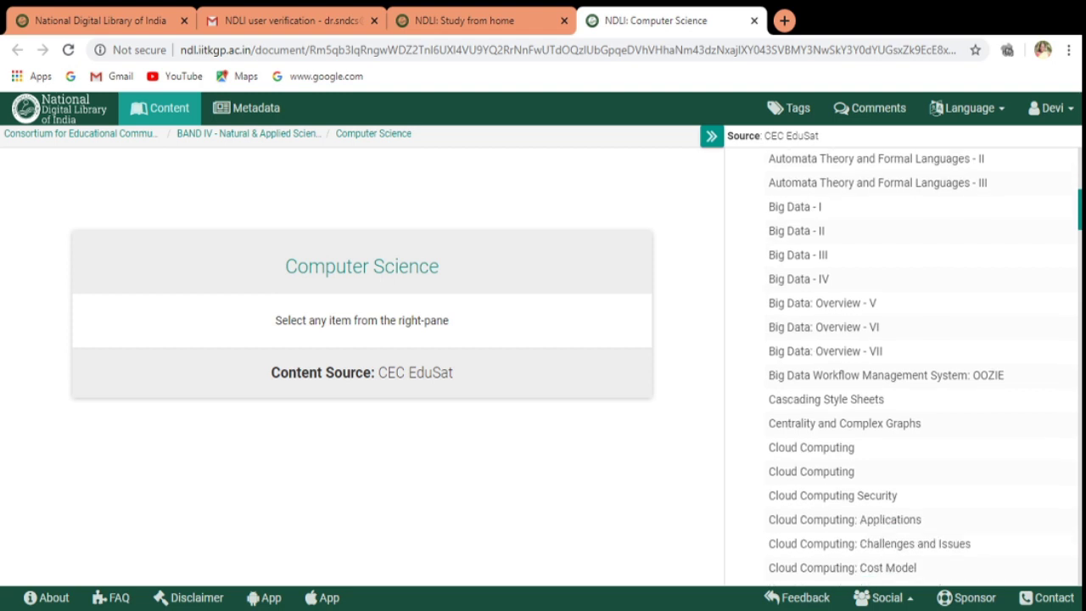
{"action": "scroll", "coordinate": [871, 366], "scroll_direction": "down", "scroll_amount": 4}
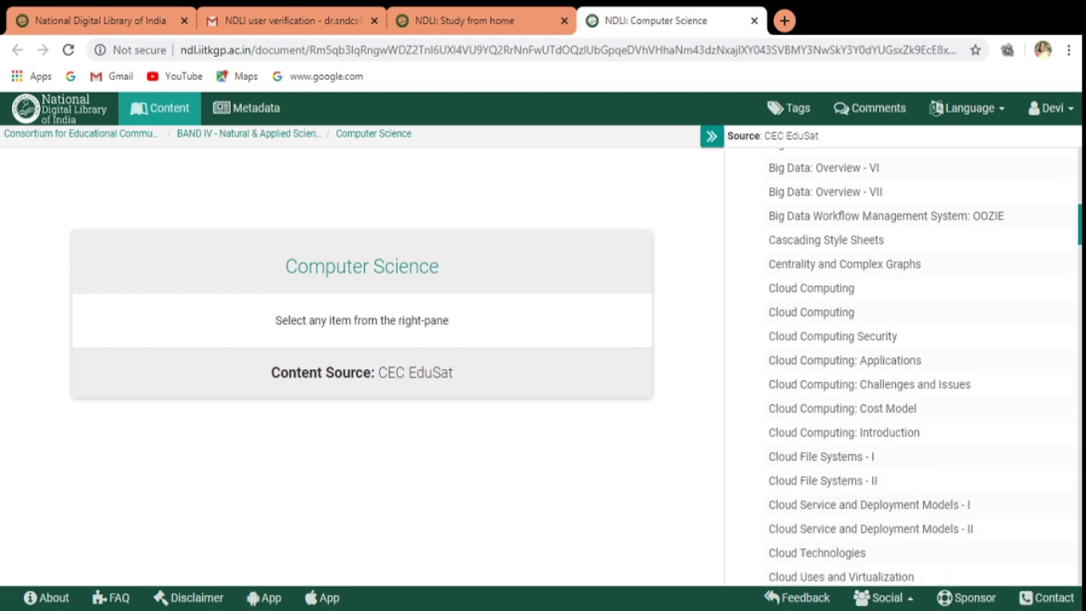
{"action": "scroll", "coordinate": [872, 366], "scroll_direction": "down", "scroll_amount": 5}
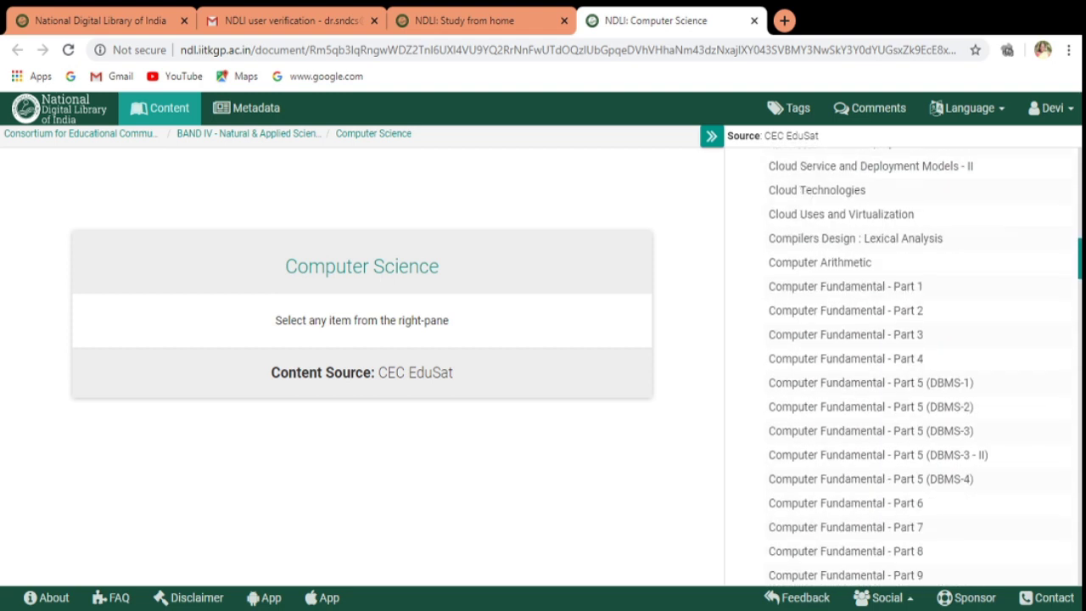
{"action": "scroll", "coordinate": [878, 366], "scroll_direction": "down", "scroll_amount": 2}
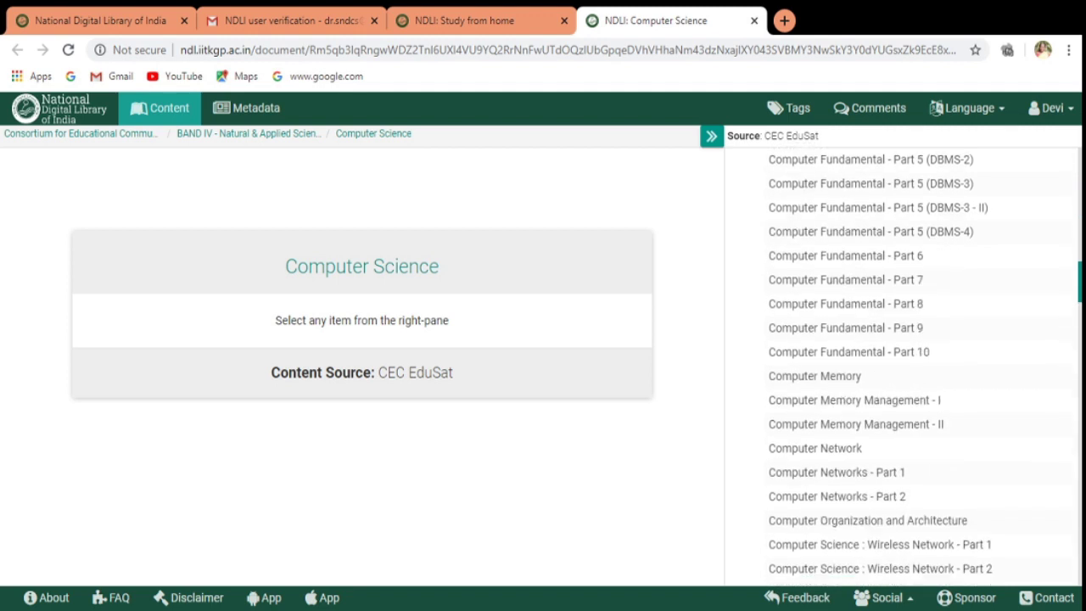
{"action": "left_click", "coordinate": [810, 472]}
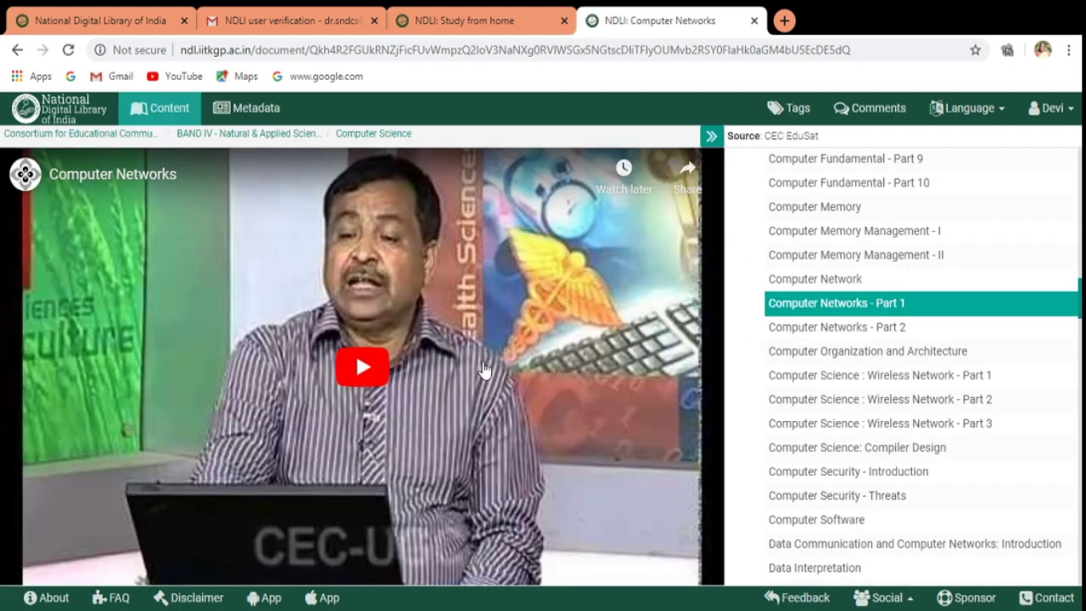
Start the Computer Networks - Part 1 video, turn the volume down, and jump to 3:40 of 57:04.
{"action": "left_click", "coordinate": [374, 373]}
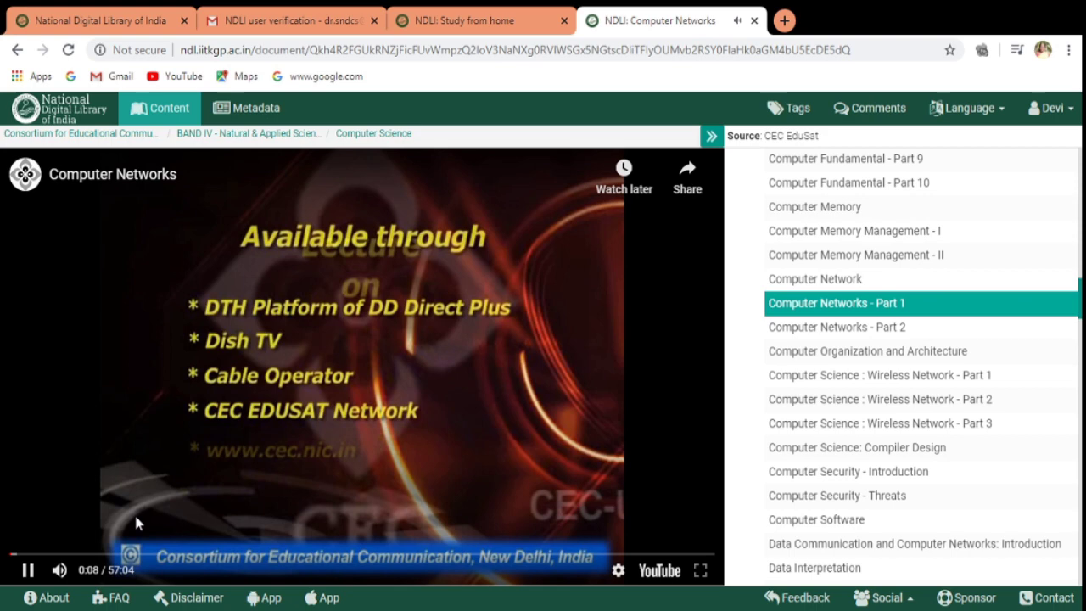
{"action": "left_click", "coordinate": [89, 571]}
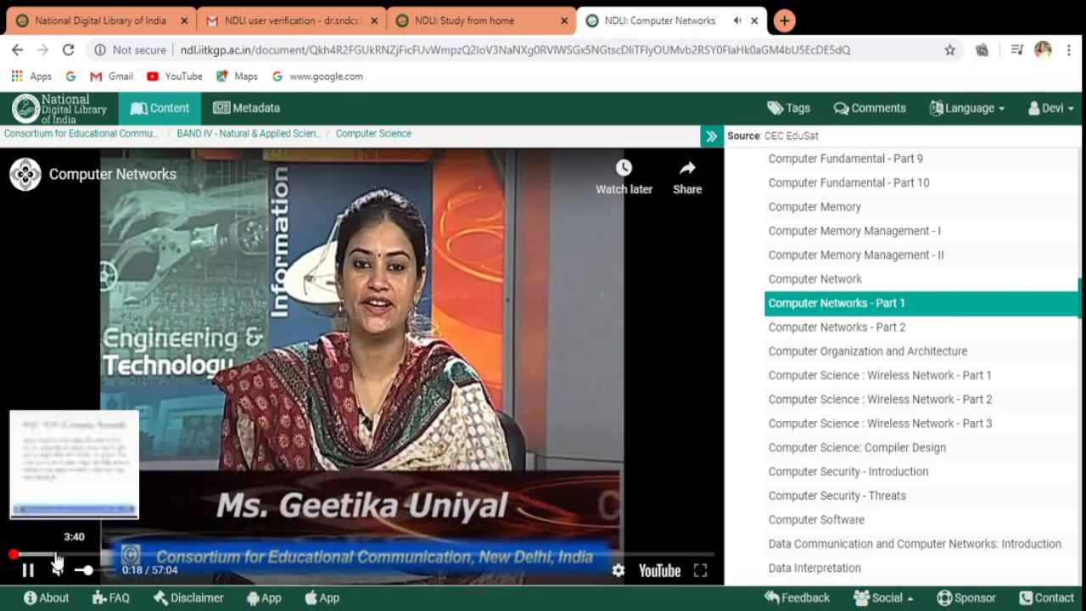
{"action": "left_click", "coordinate": [55, 554]}
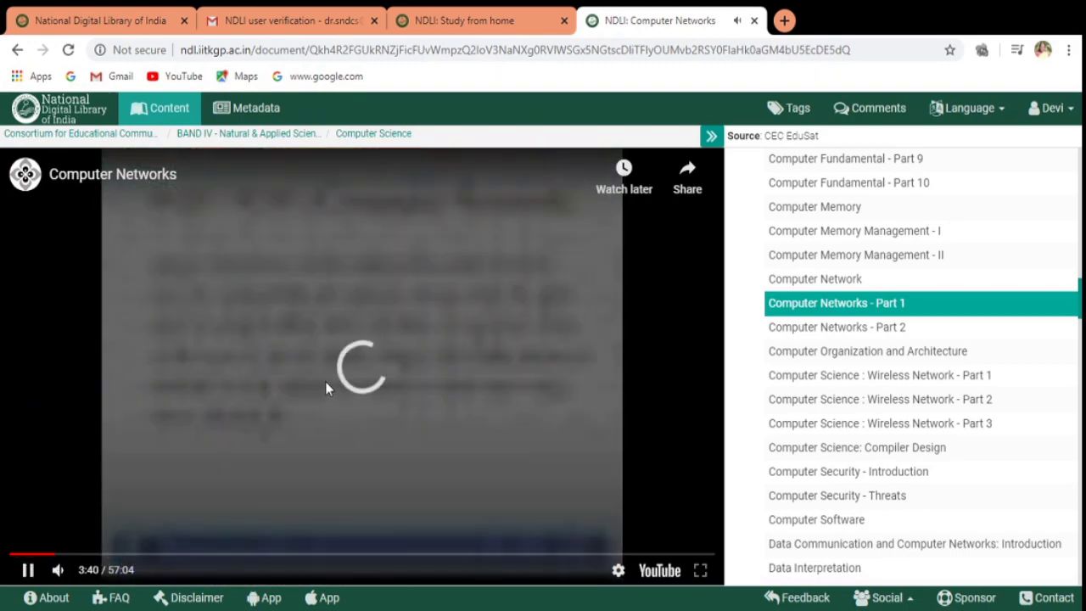